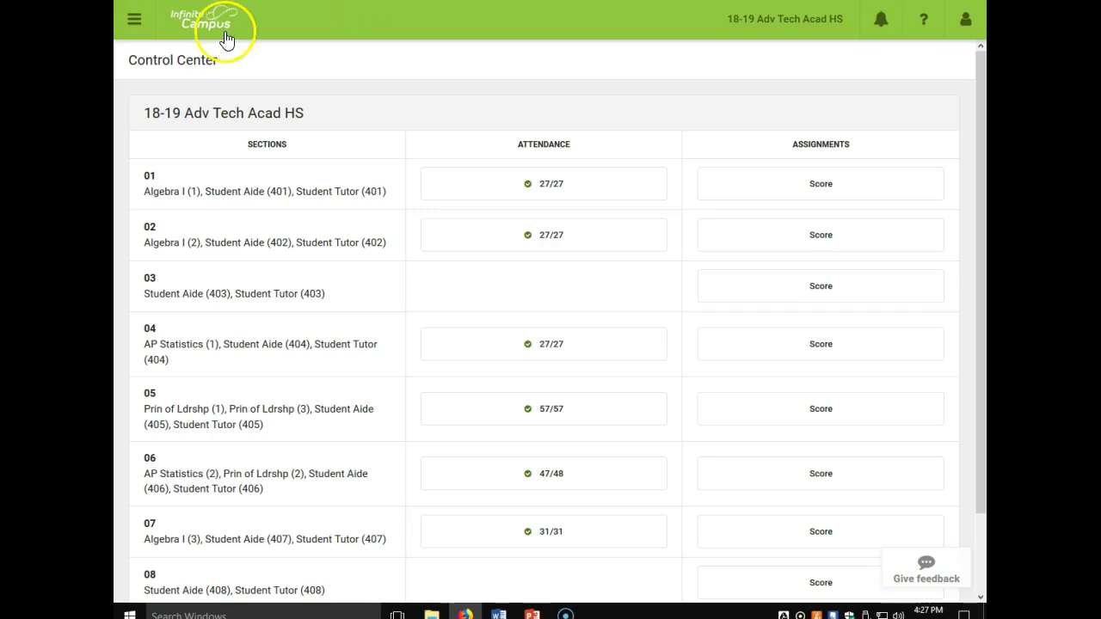
# - Open the Grade Book Export report options for the Q1 term and the section 01 Algebra I class
pyautogui.click(135, 23)
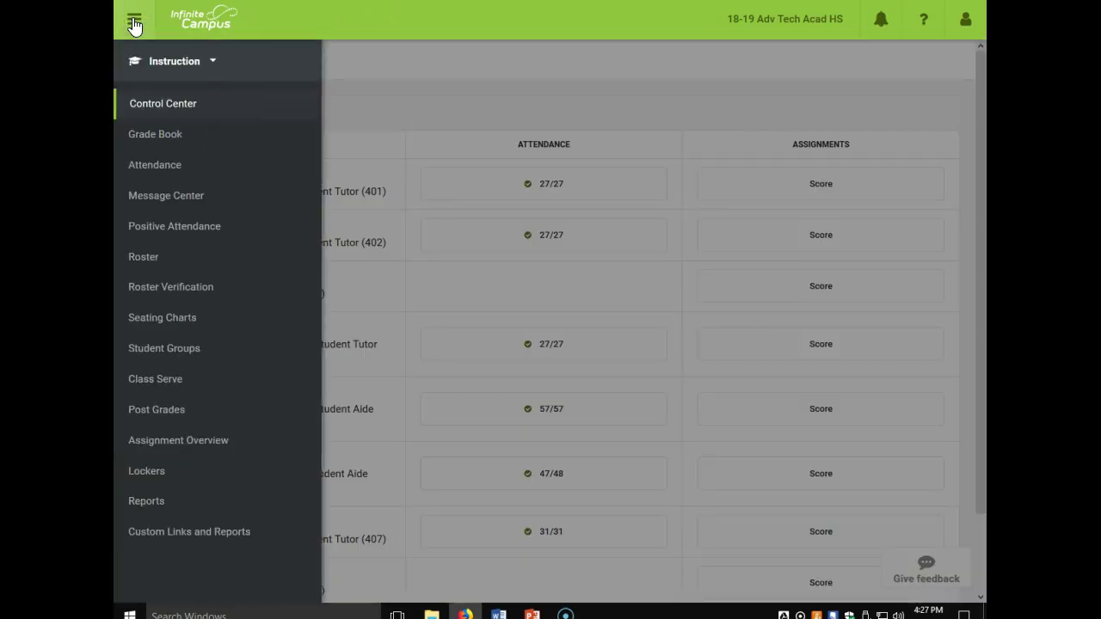
pyautogui.click(142, 505)
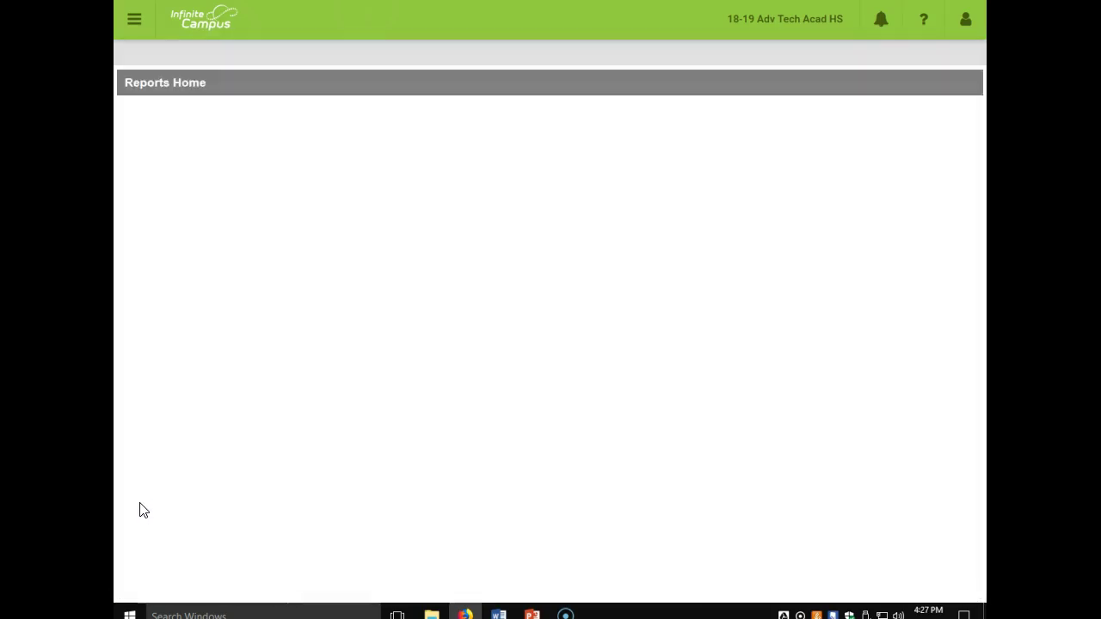
pyautogui.click(216, 53)
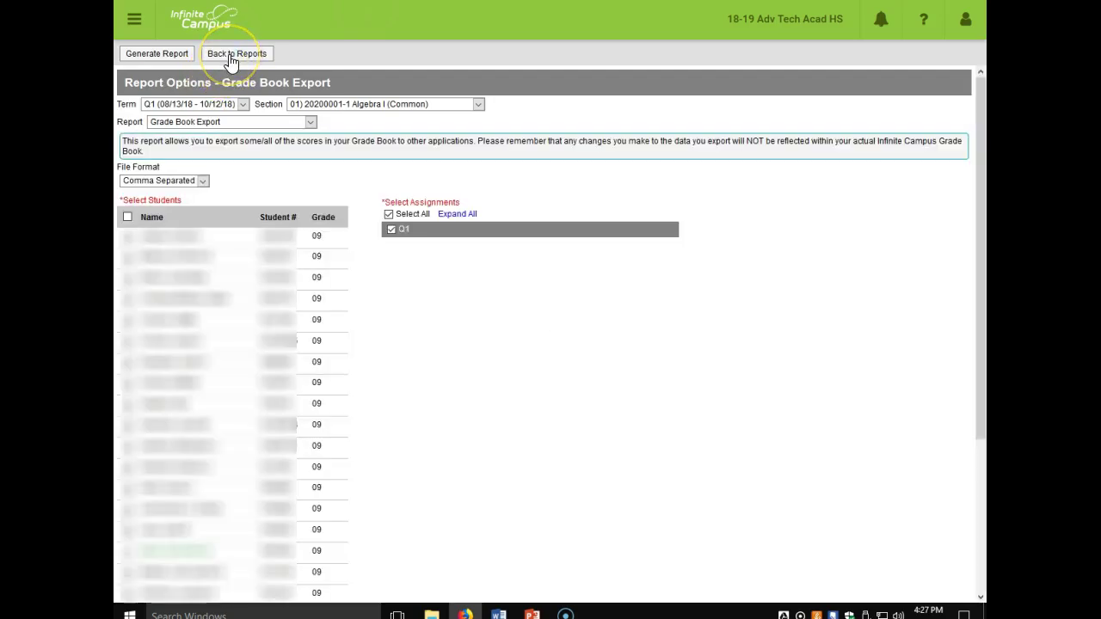
pyautogui.click(230, 57)
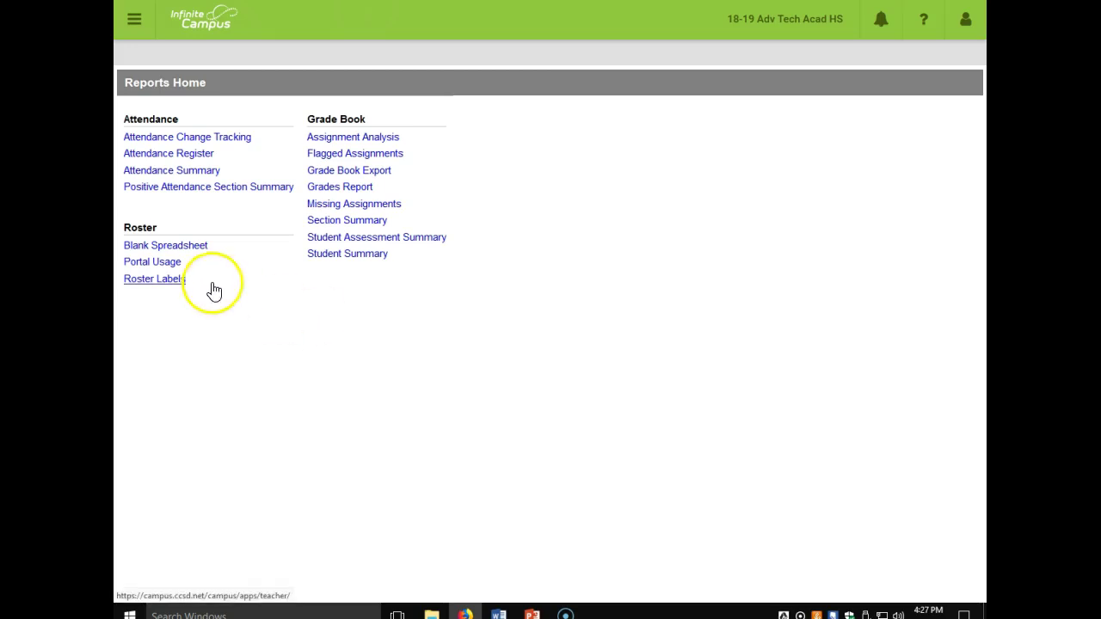
pyautogui.click(345, 173)
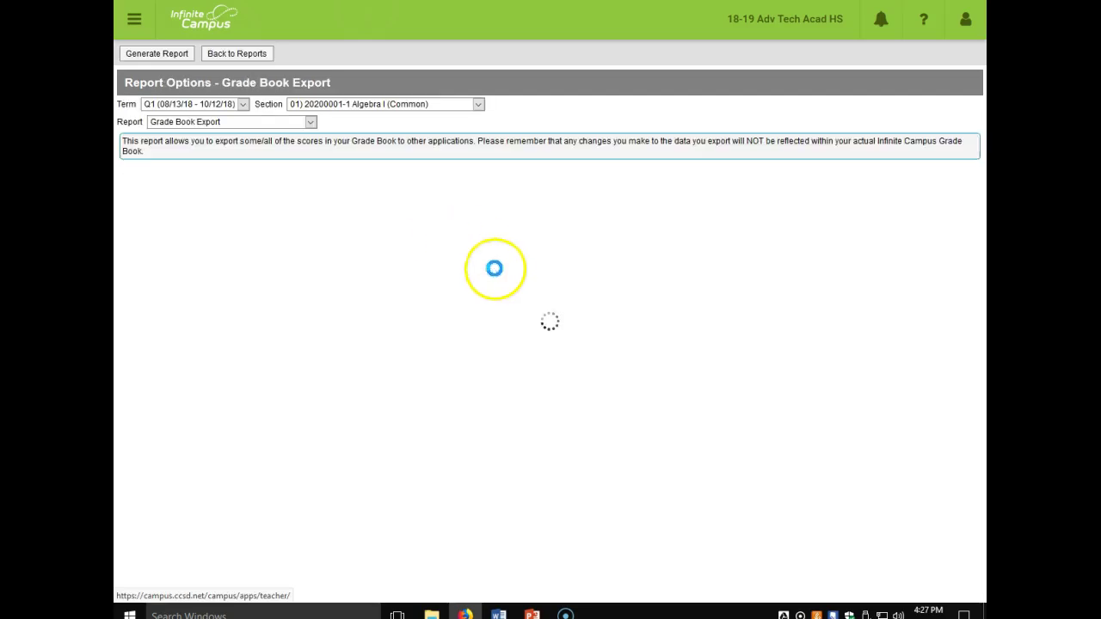
pyautogui.click(240, 126)
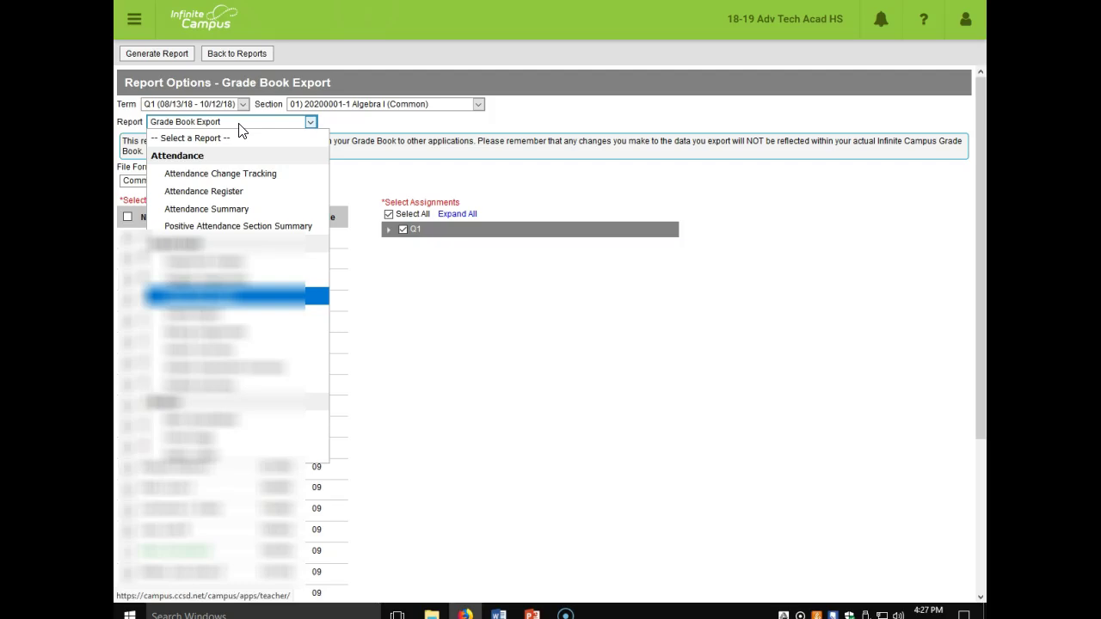
pyautogui.click(249, 123)
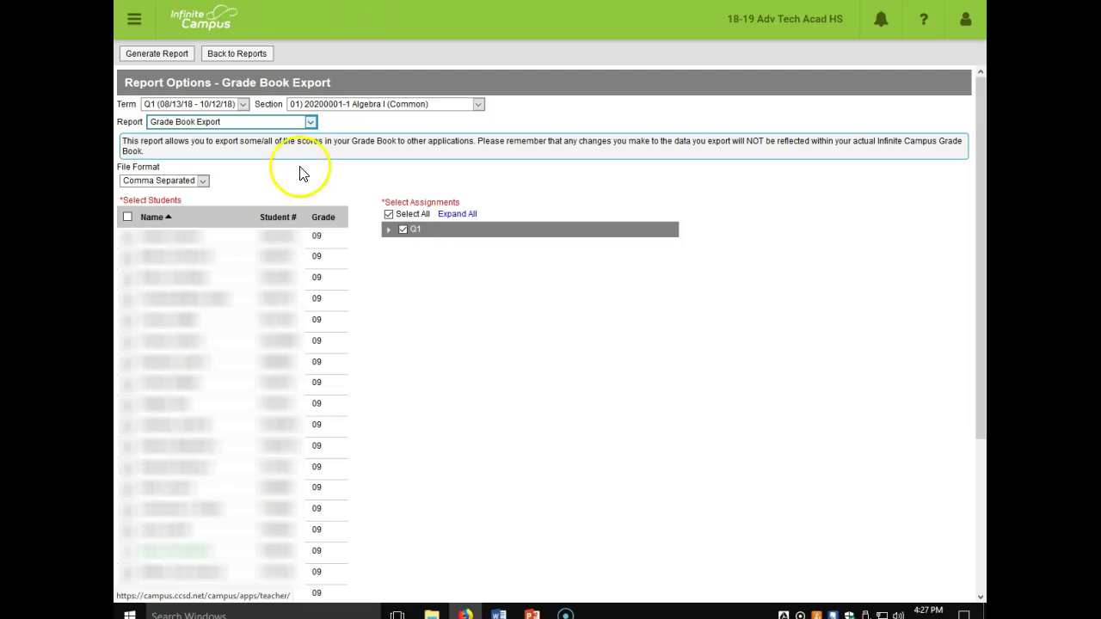
# - Expand the Q1 assignments, generate the comma-separated Grade Book Export and open extract.csv in Microsoft Excel
pyautogui.click(388, 232)
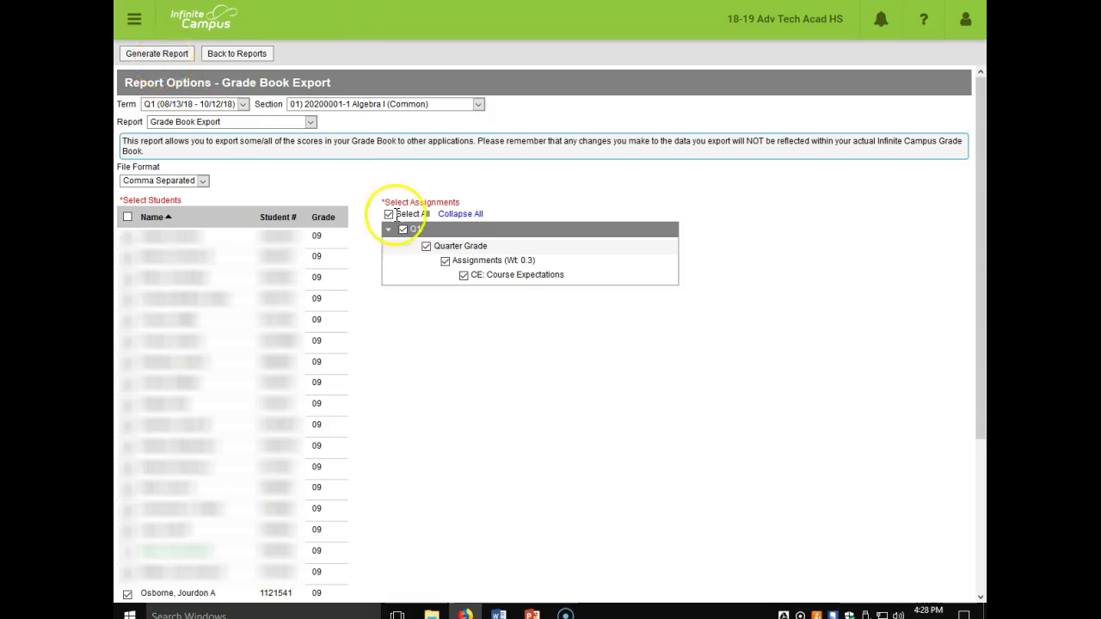
pyautogui.click(166, 55)
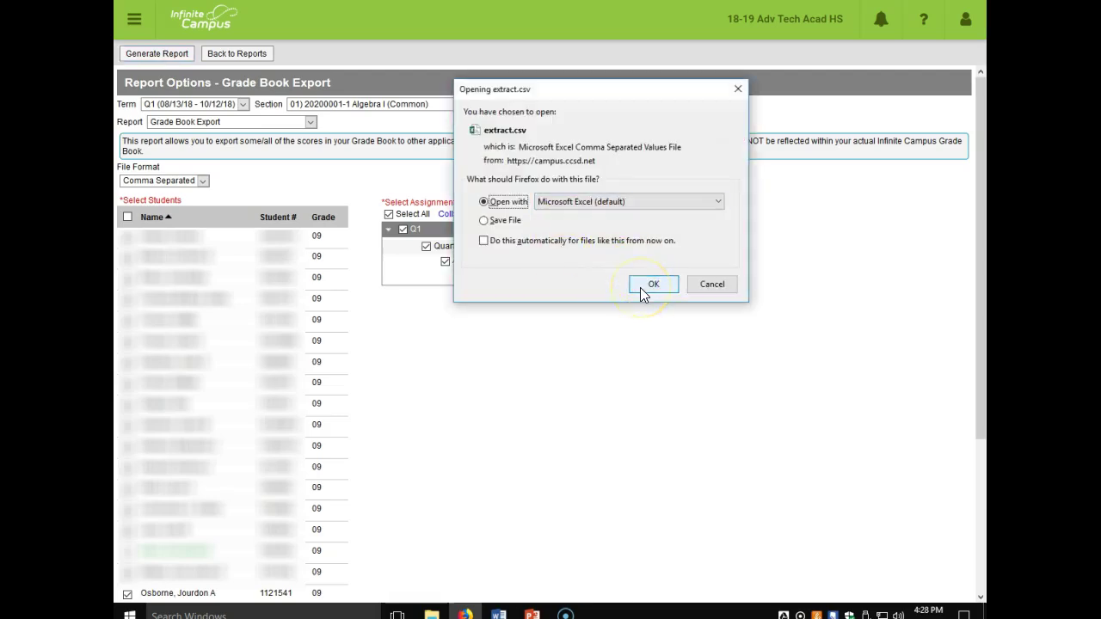
pyautogui.click(642, 287)
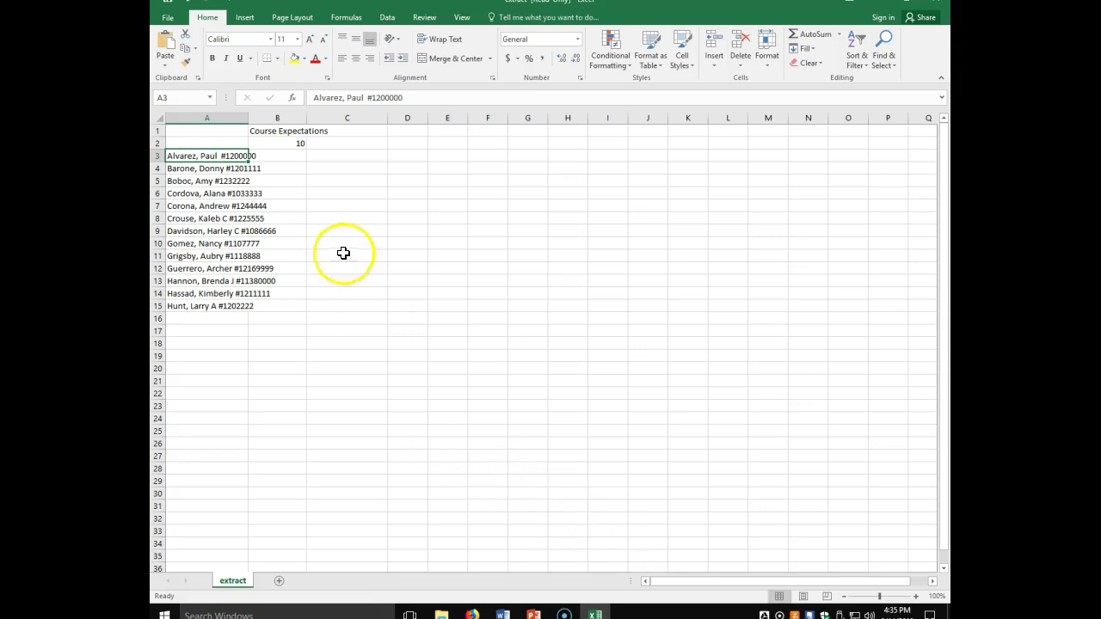
# - Widen columns A and B to fit the student entries and the assignment title
pyautogui.moveTo(246, 117); pyautogui.dragTo(369, 117)
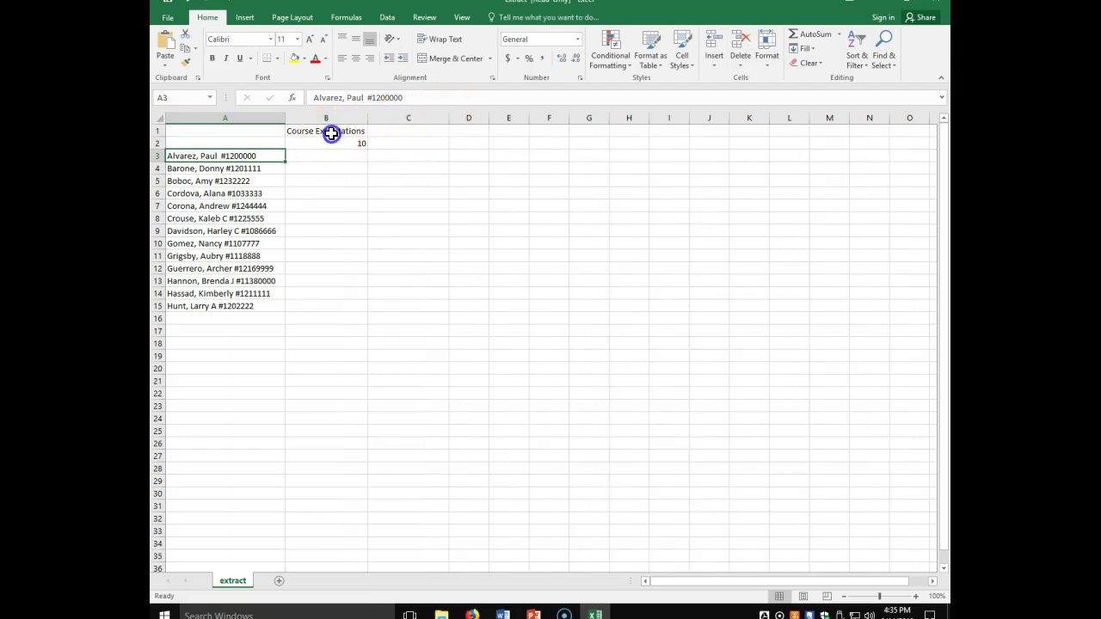
pyautogui.click(330, 132)
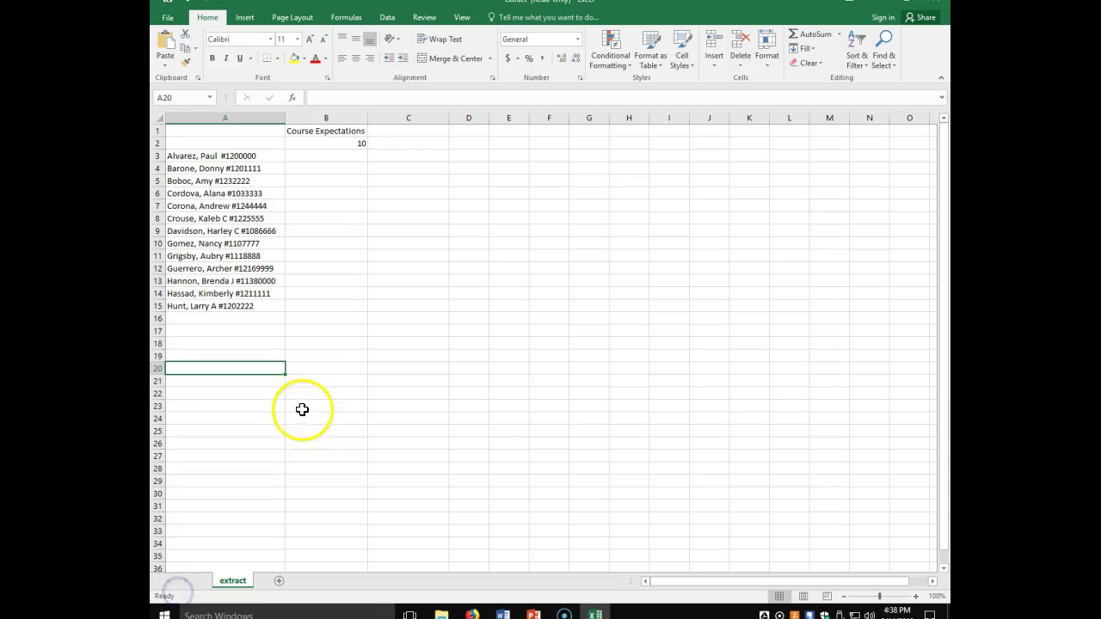
# - Set up a delimited Text to Columns conversion of column A with tab, comma, space and # delimiters, treating consecutive delimiters as one
pyautogui.click(230, 114)
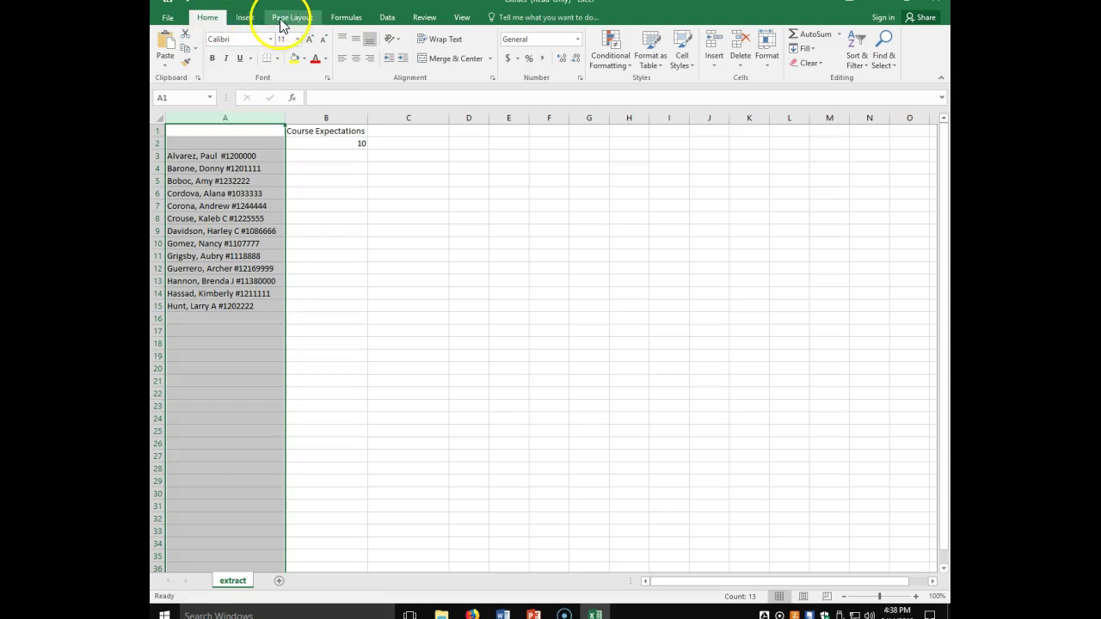
pyautogui.click(385, 18)
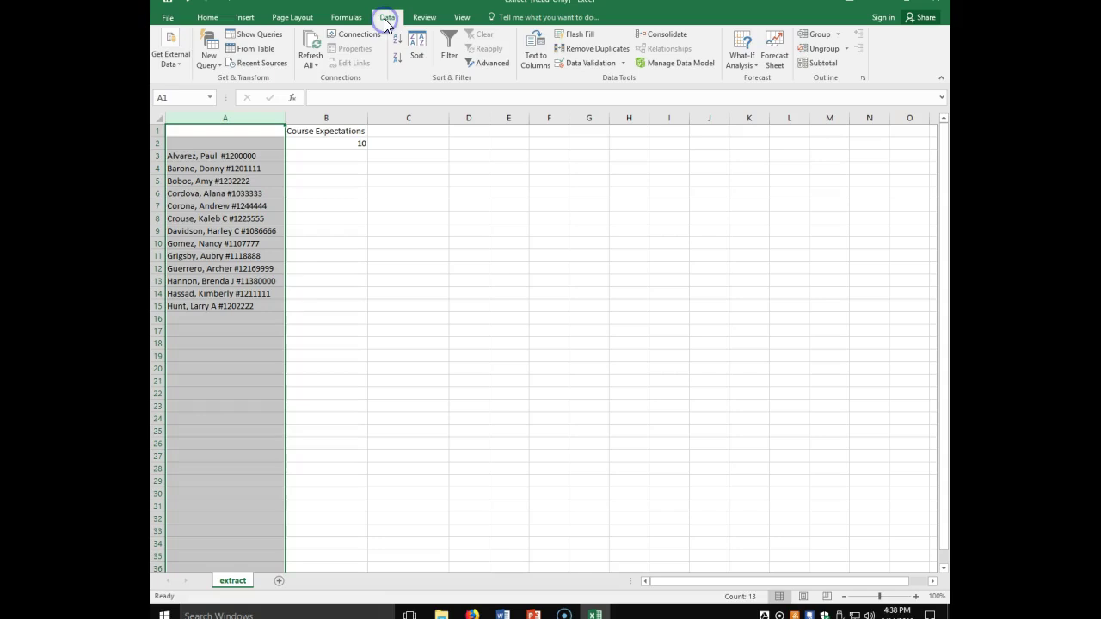
pyautogui.click(539, 54)
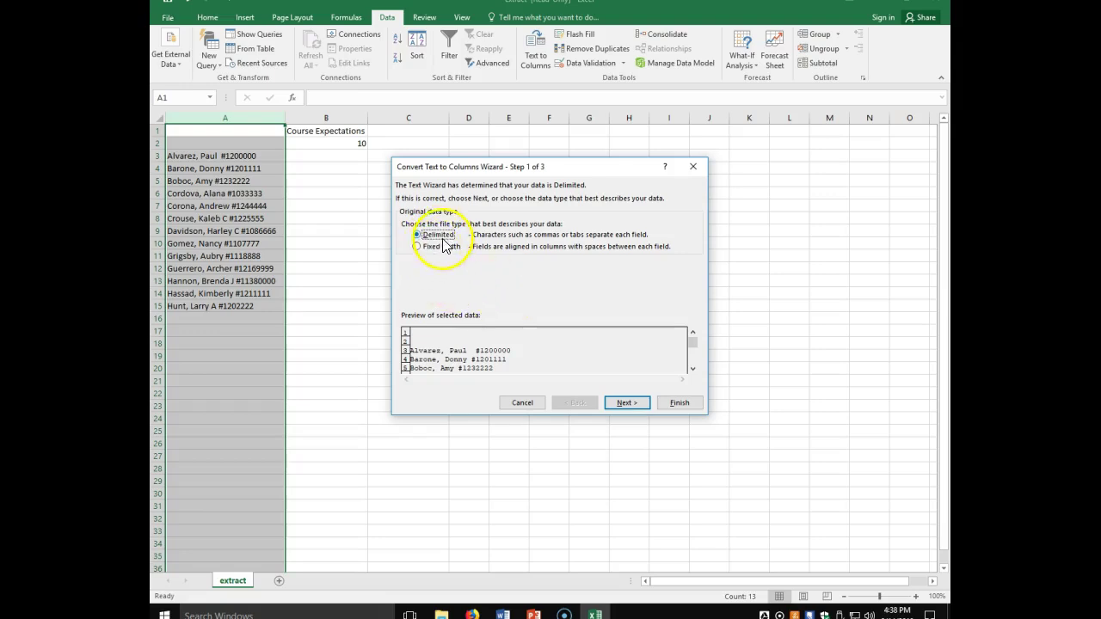
pyautogui.click(624, 405)
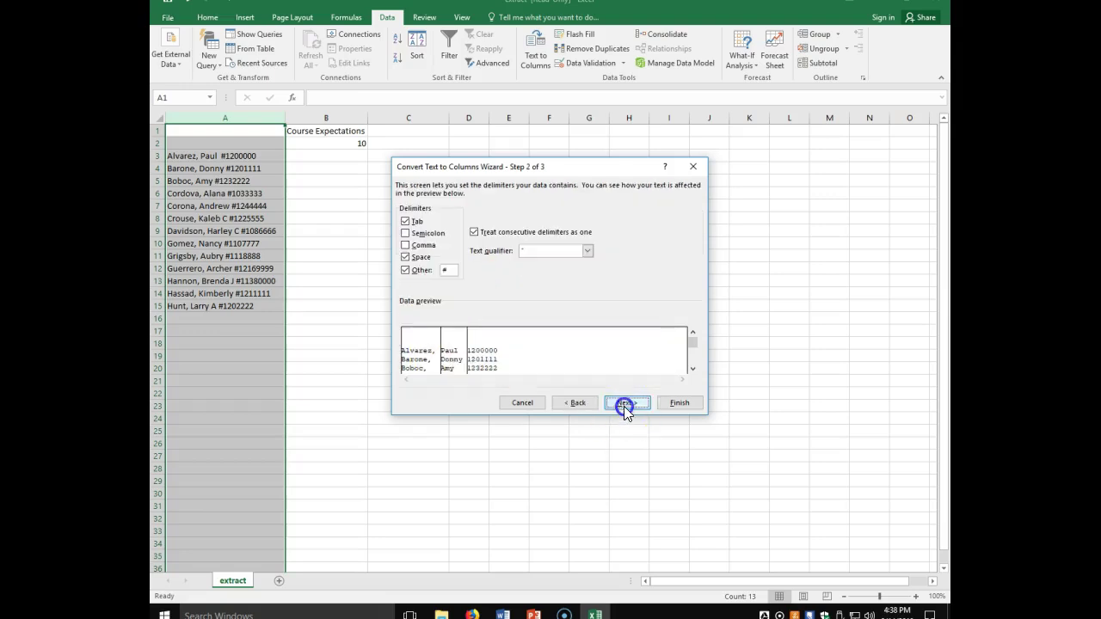
pyautogui.click(473, 232)
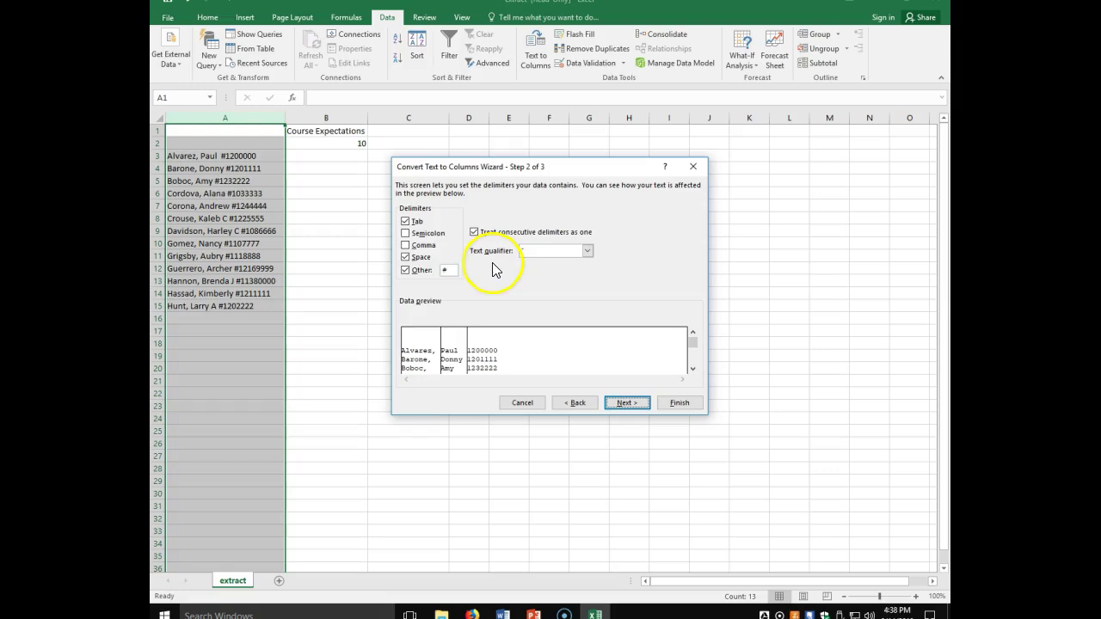
pyautogui.click(405, 256)
pyautogui.click(406, 270)
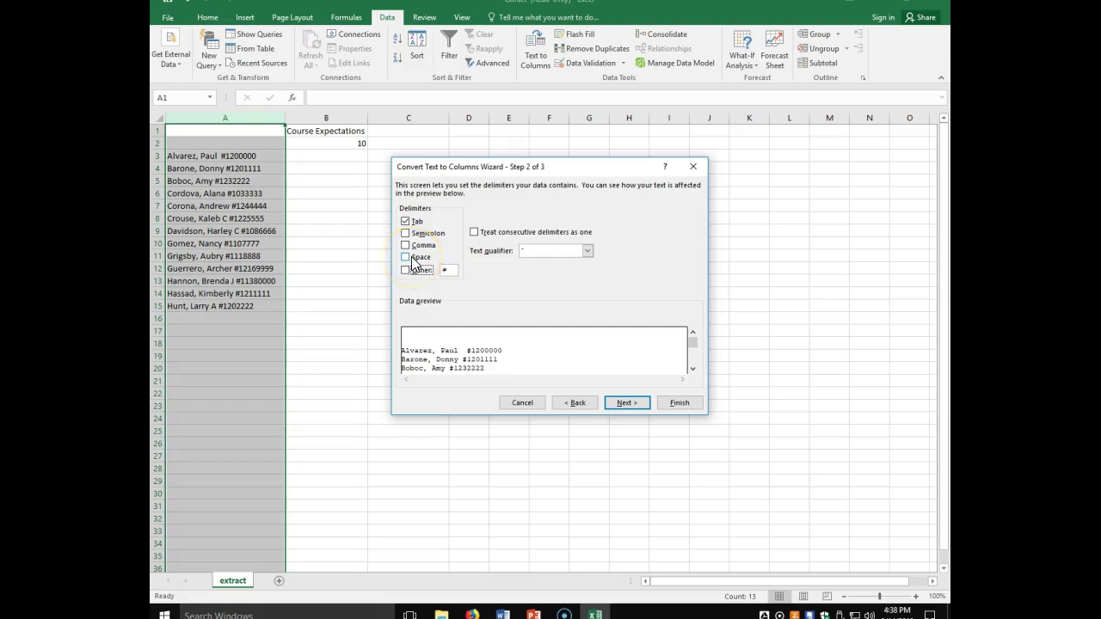
pyautogui.click(412, 260)
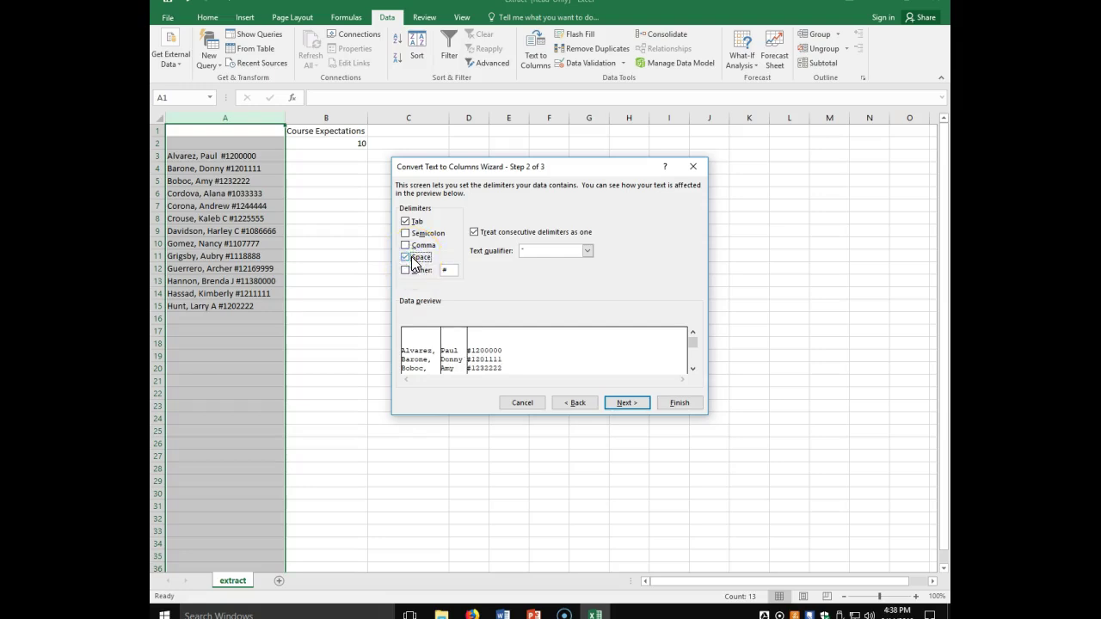
pyautogui.click(410, 247)
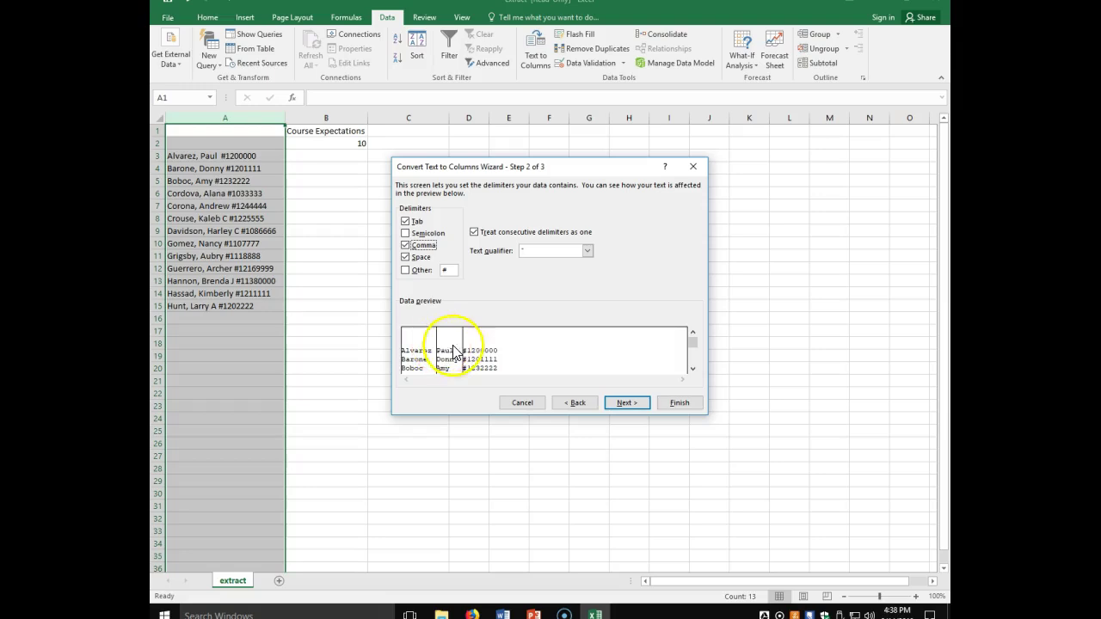
pyautogui.click(406, 270)
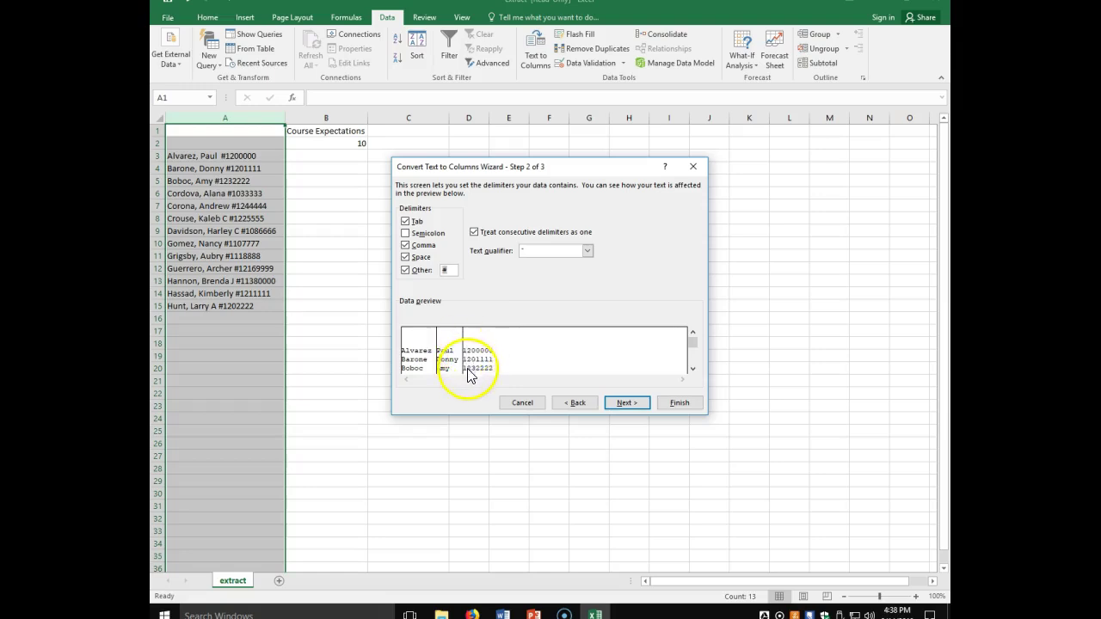
# - Examine in the data preview how the names, middle initials and student numbers are split across all rows
pyautogui.moveTo(693, 344); pyautogui.dragTo(693, 364)
pyautogui.click(692, 330)
pyautogui.click(693, 340)
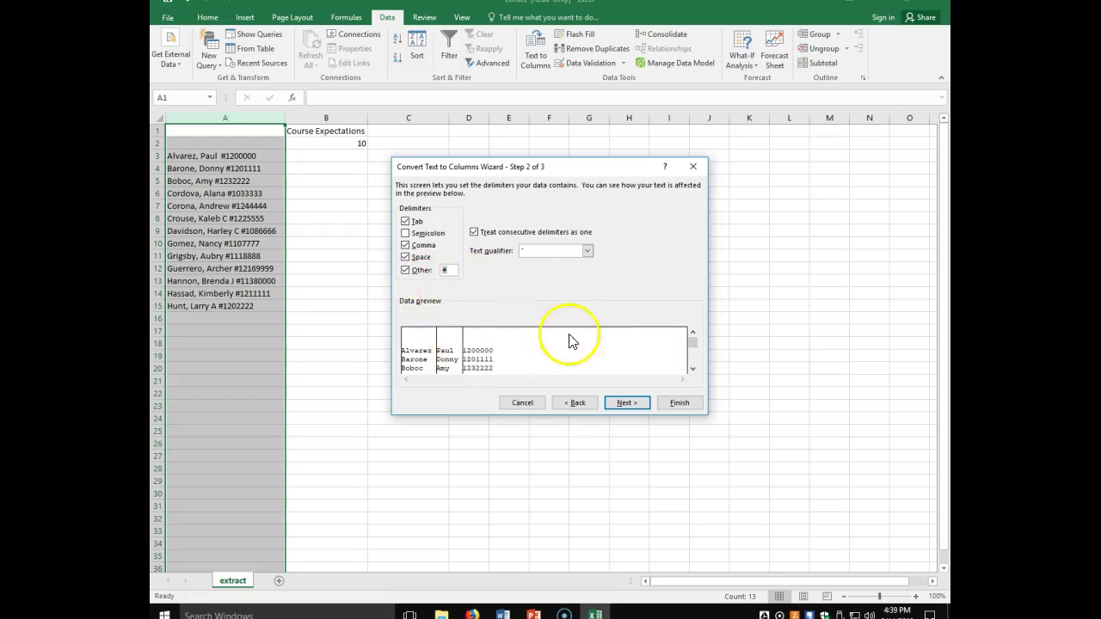
pyautogui.click(627, 404)
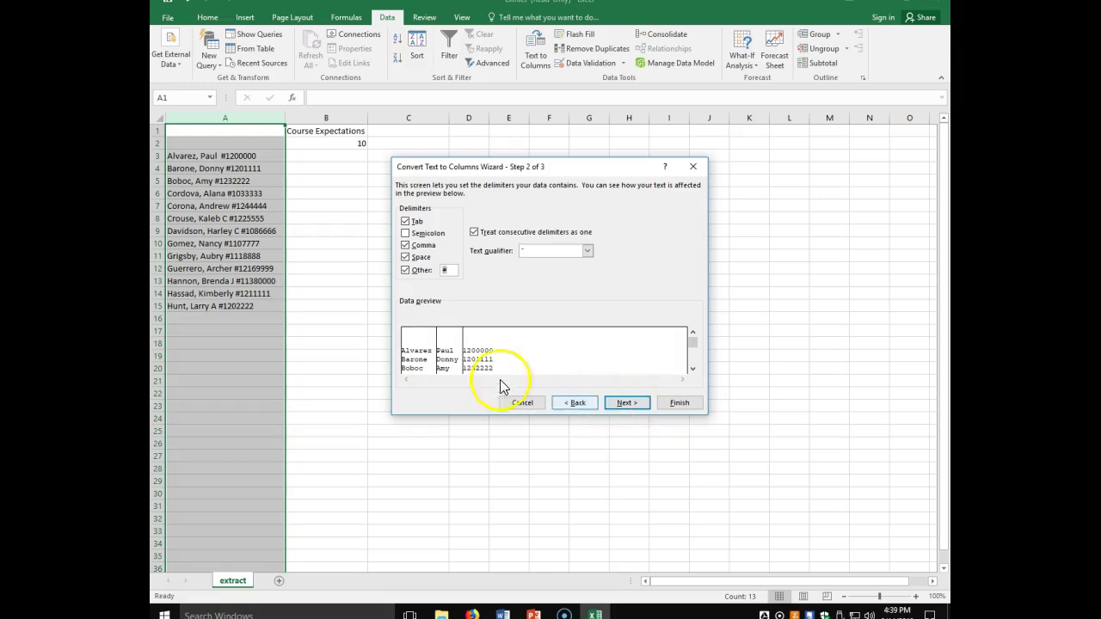
pyautogui.click(692, 369)
pyautogui.click(693, 369)
pyautogui.click(693, 369)
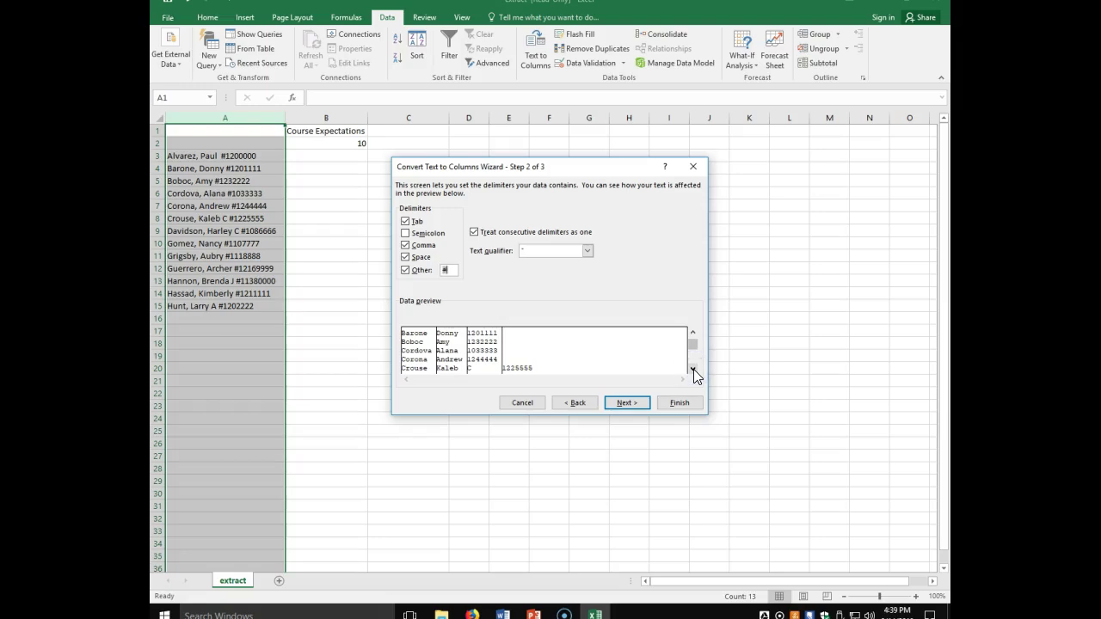
pyautogui.click(693, 369)
pyautogui.click(693, 369)
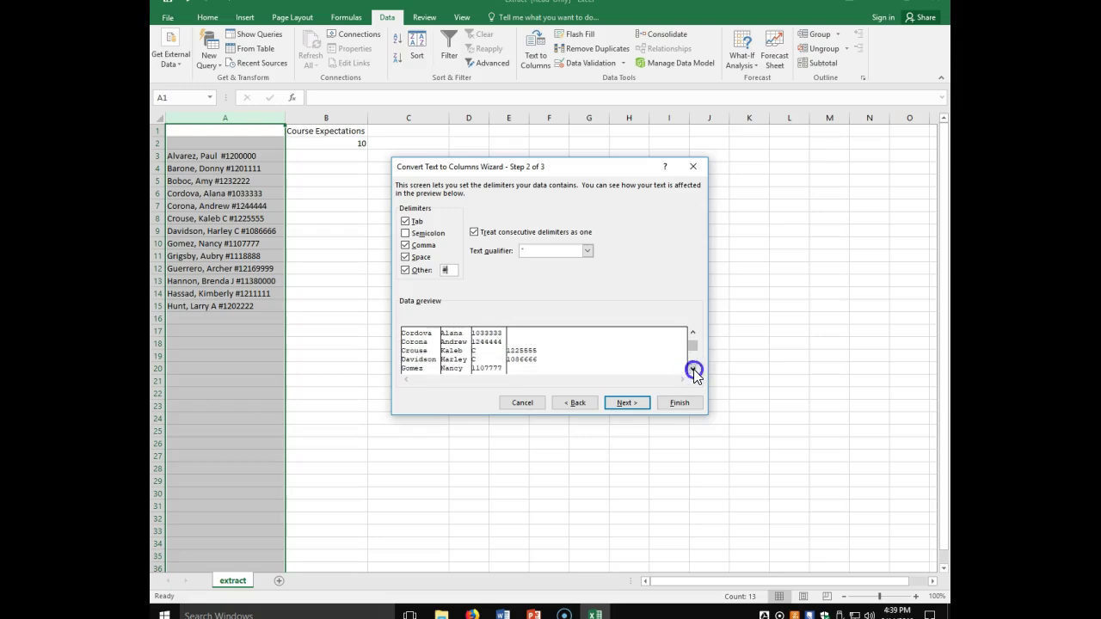
pyautogui.click(693, 369)
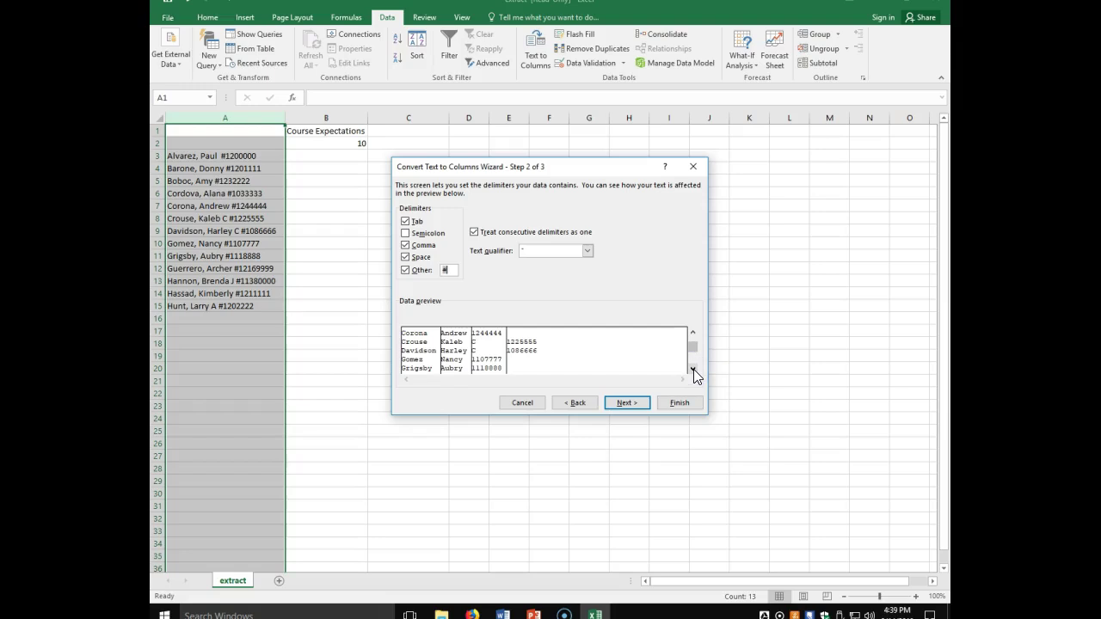
pyautogui.click(693, 369)
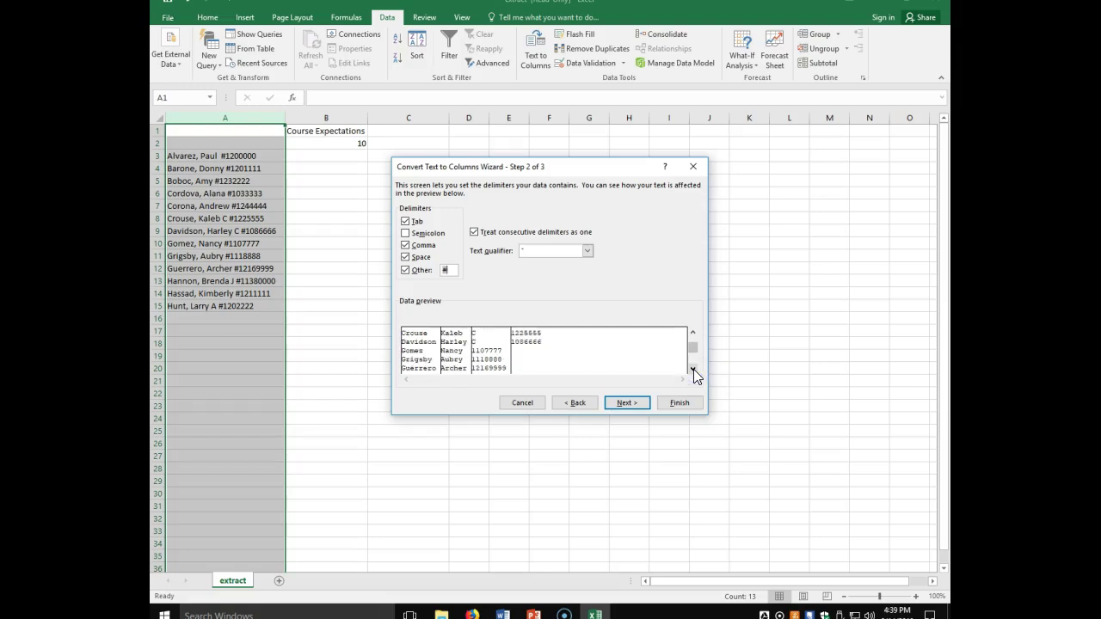
pyautogui.click(693, 369)
pyautogui.click(693, 369)
pyautogui.click(693, 369)
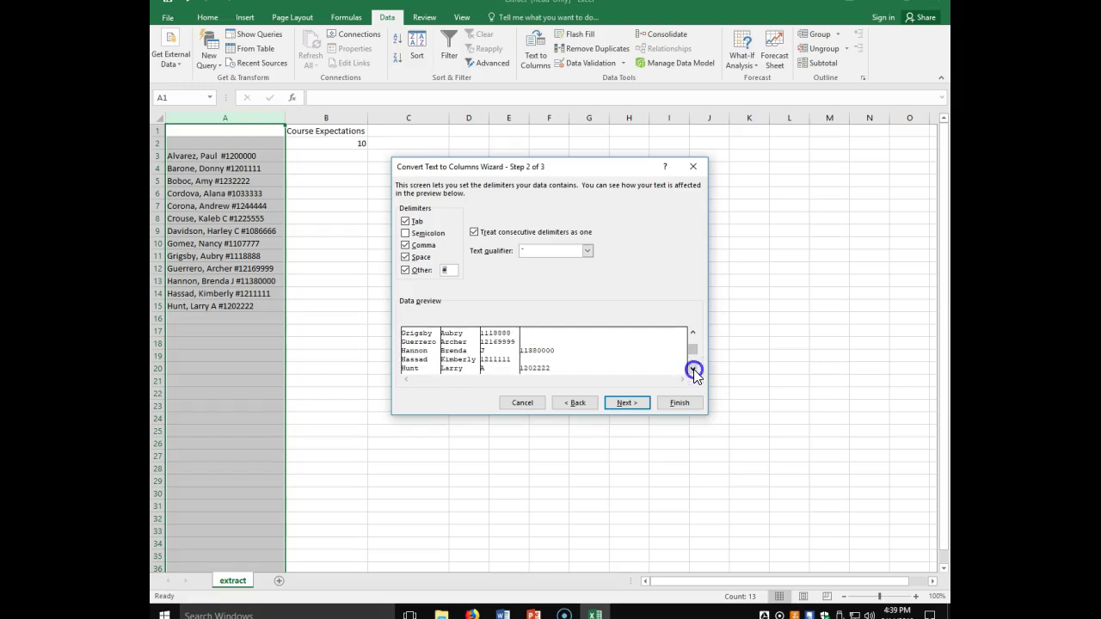
pyautogui.click(694, 369)
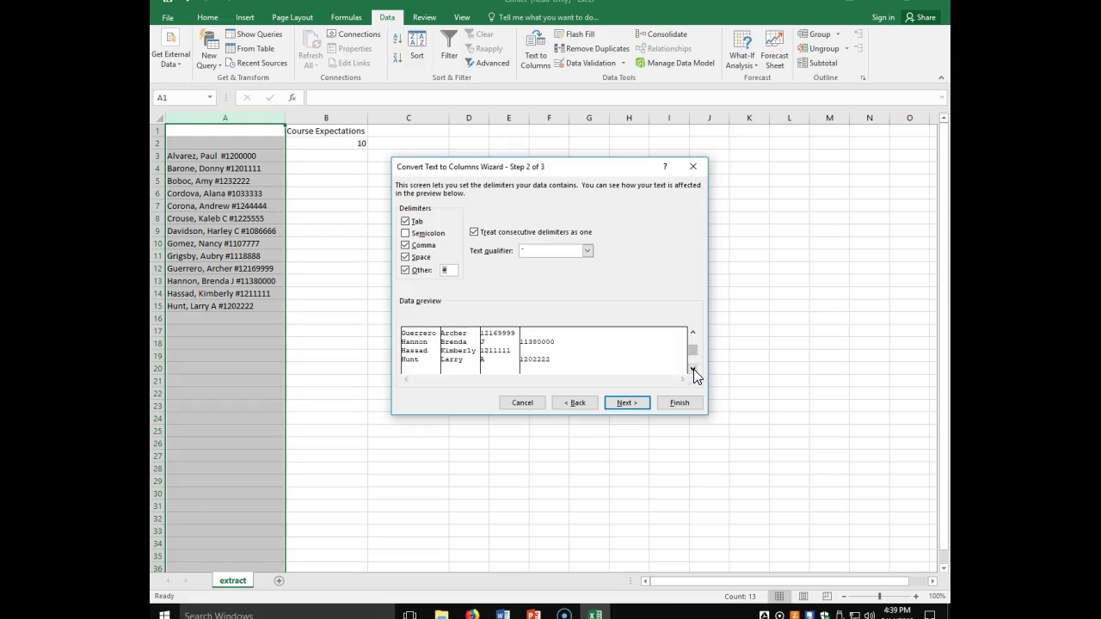
# - Finish the column A conversion with General format and destination $A$1, replacing the existing data
pyautogui.click(627, 404)
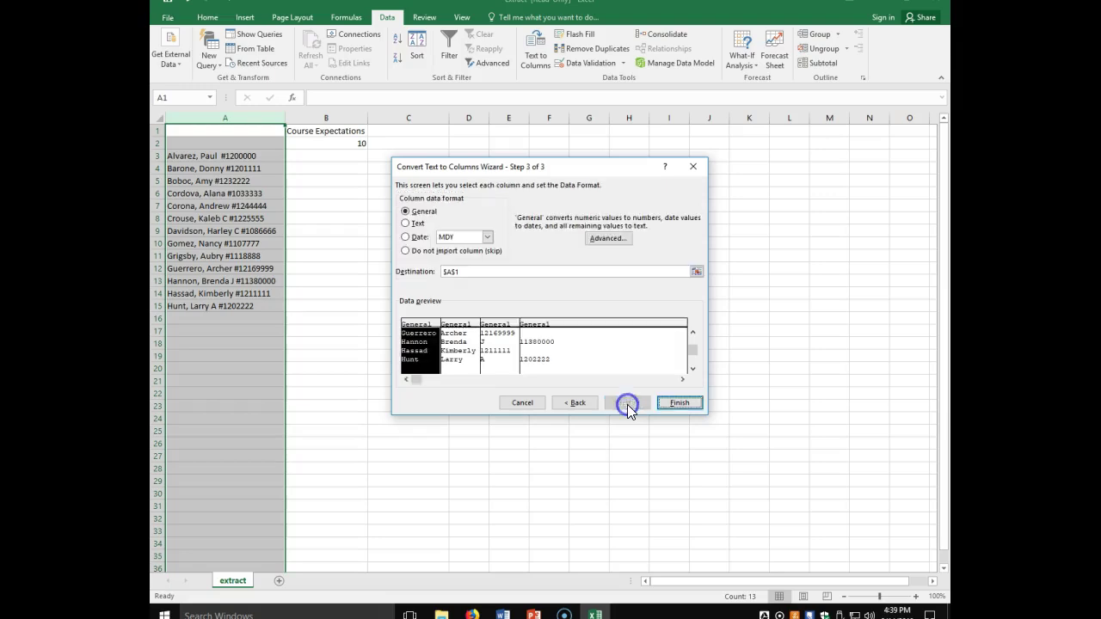
pyautogui.click(679, 405)
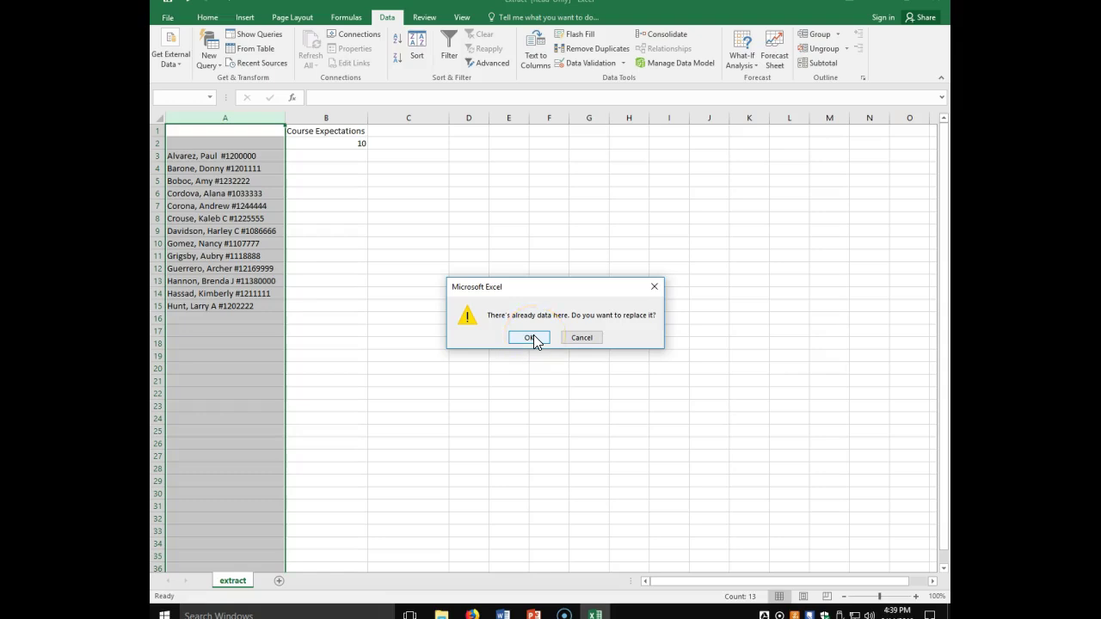
pyautogui.click(529, 338)
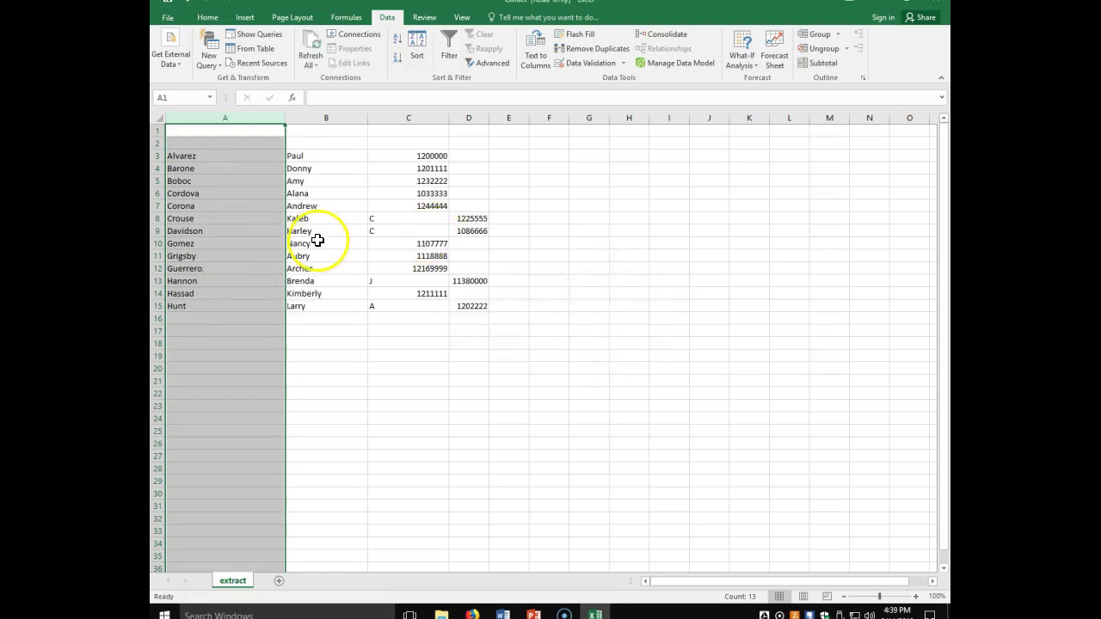
# - Clear the middle initial from C8 and move the student number from D8 into C8
pyautogui.click(390, 221)
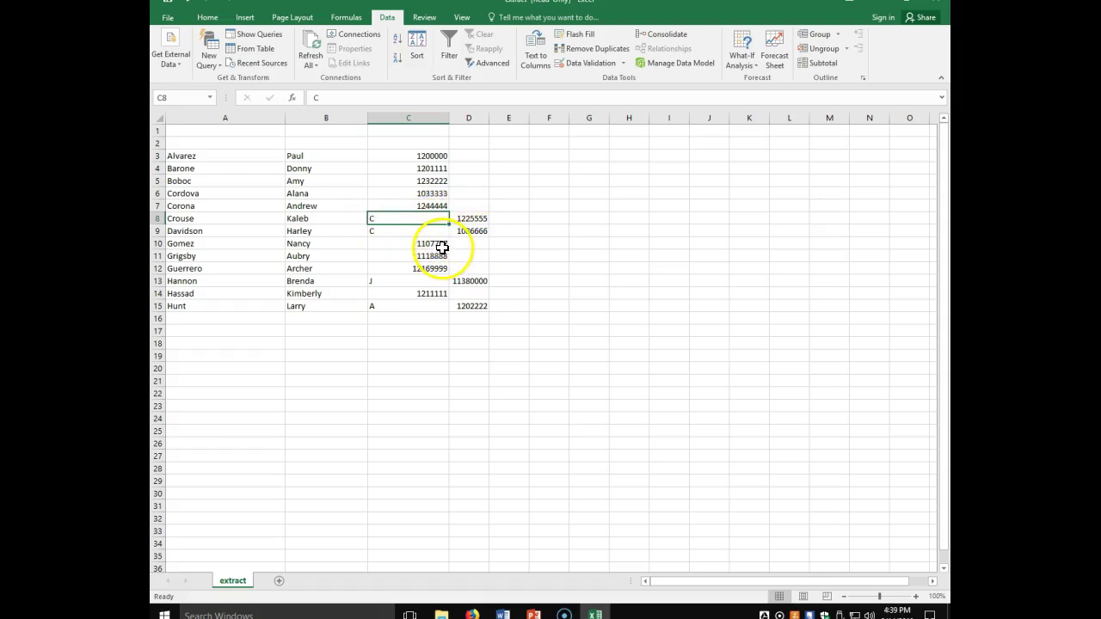
pyautogui.press('Delete')
pyautogui.click(464, 218)
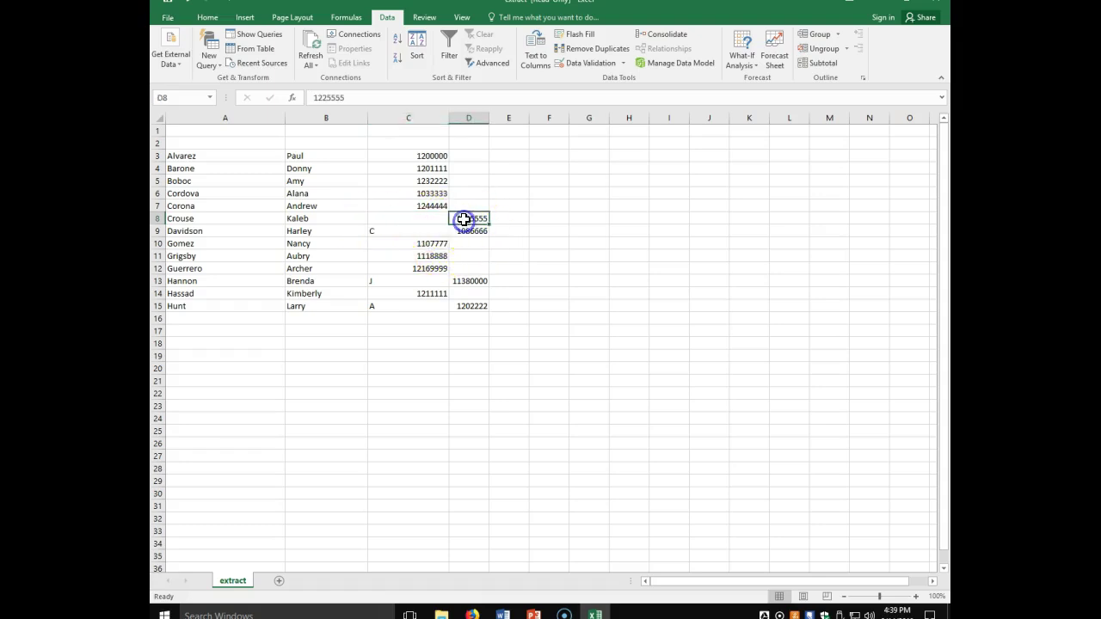
pyautogui.hotkey('ctrl', 'x')
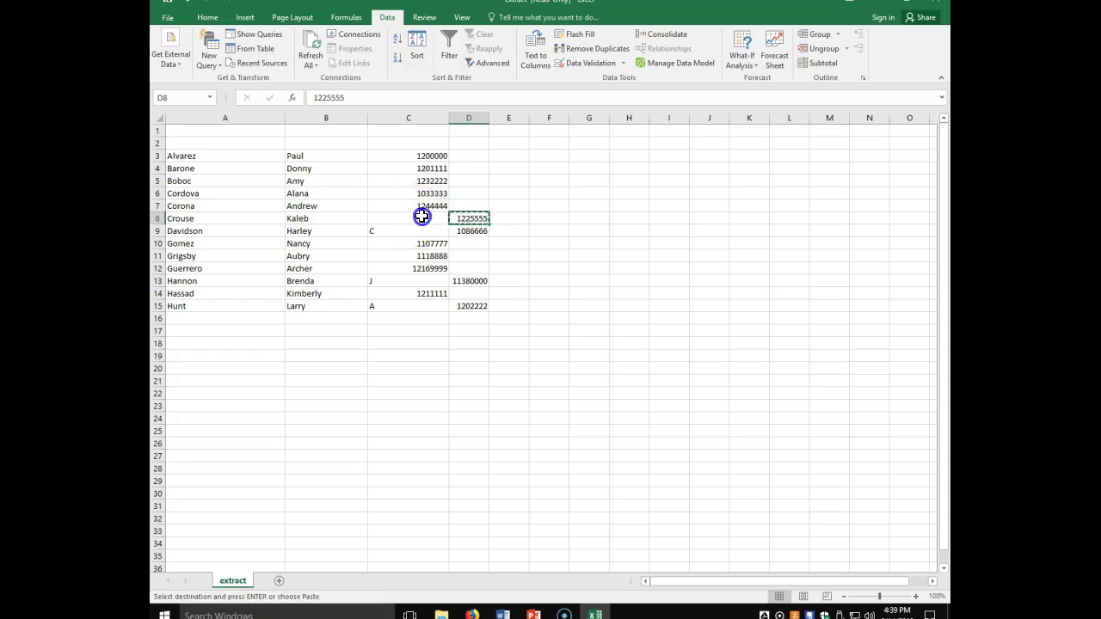
pyautogui.click(418, 217)
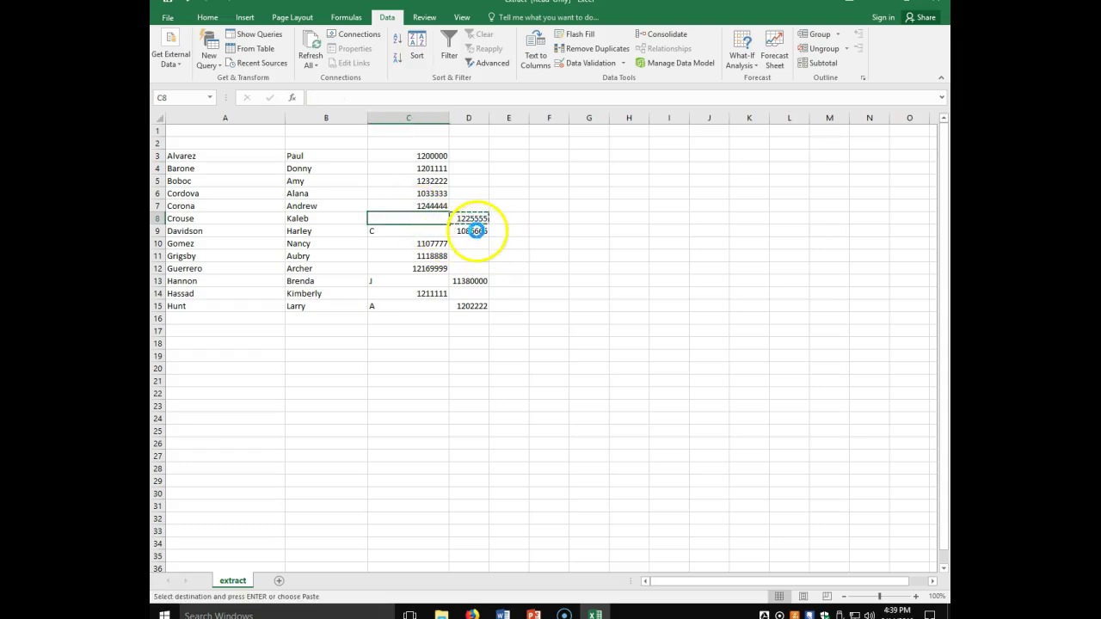
pyautogui.press('Return')
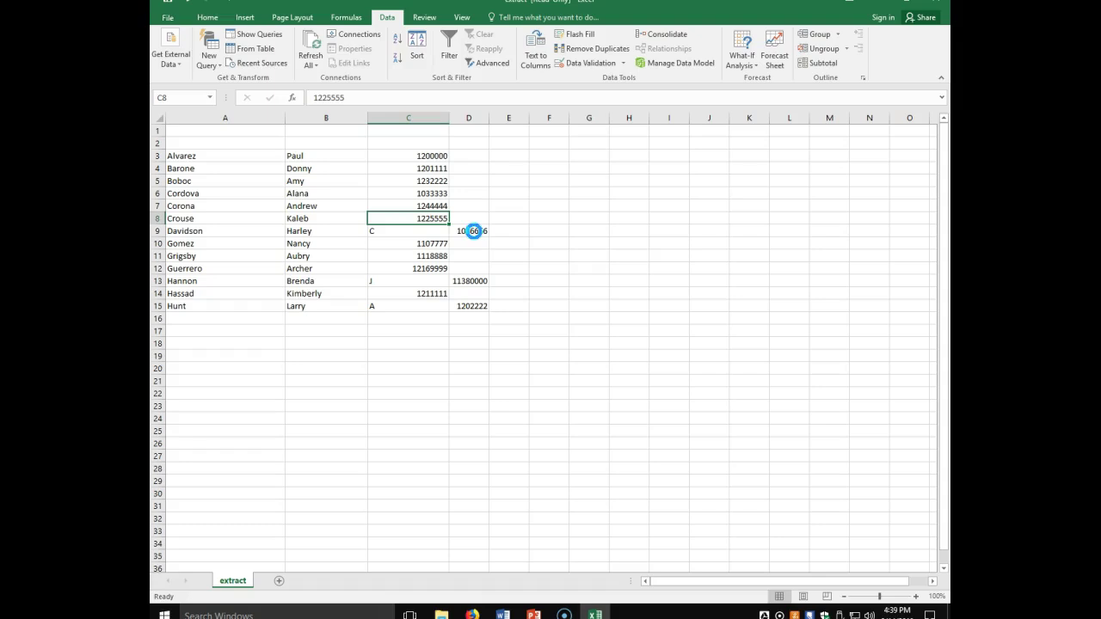
# - Replace the middle initial in C9 with the student number from D9
pyautogui.click(472, 231)
pyautogui.hotkey('ctrl', 'x')
pyautogui.click(424, 228)
pyautogui.hotkey('ctrl', 'v')
# - Replace the middle initials in C13 and C15 with the student numbers from D13 and D15
pyautogui.click(470, 282)
pyautogui.hotkey('ctrl', 'x')
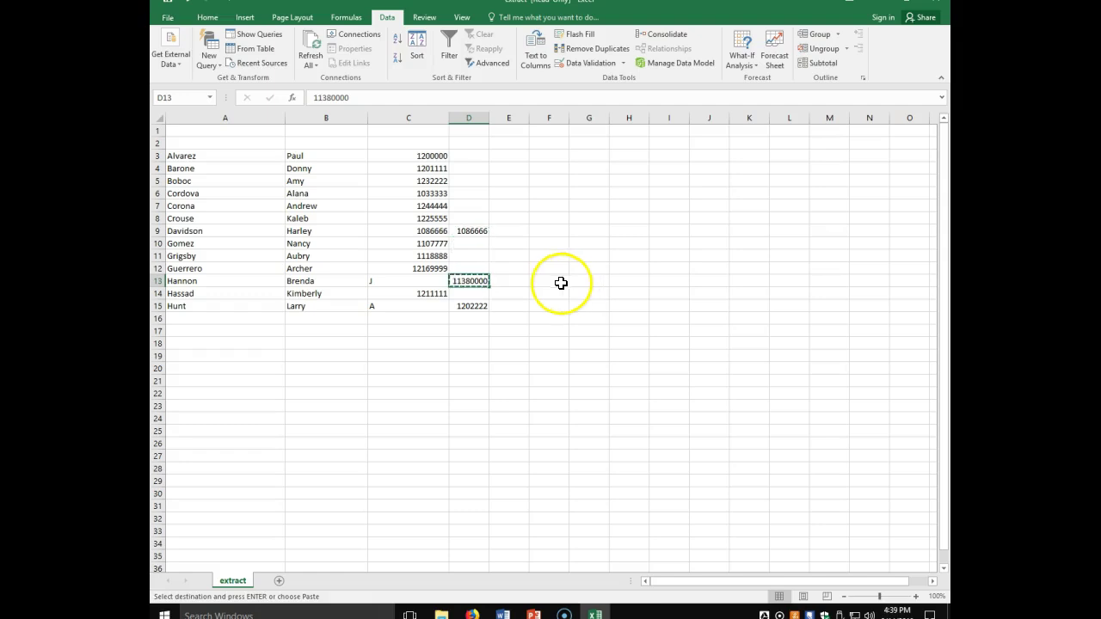
pyautogui.click(432, 284)
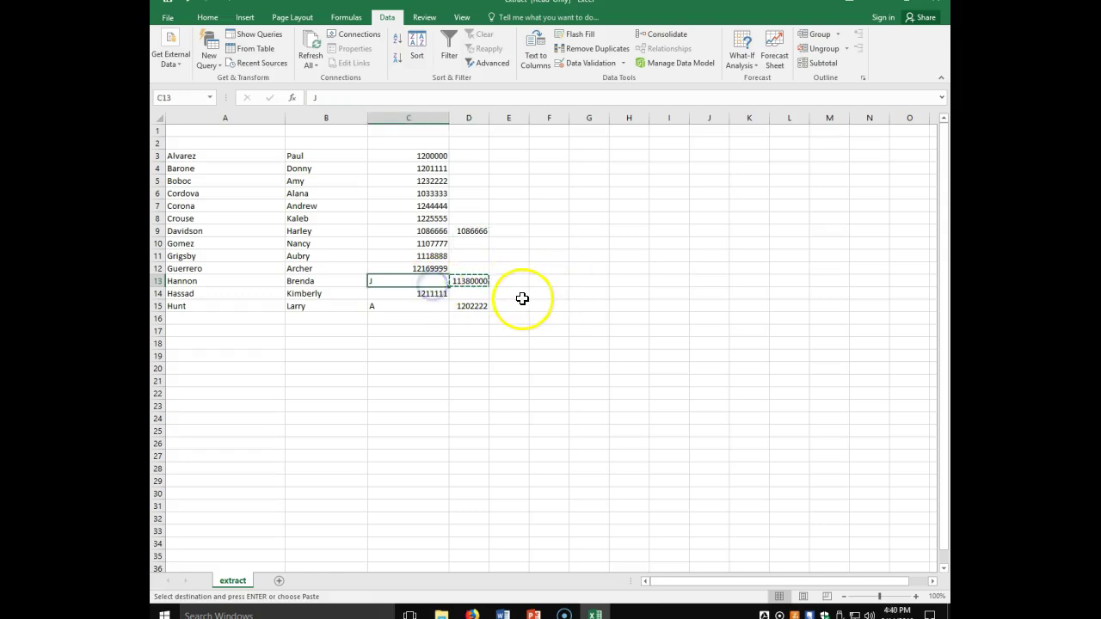
pyautogui.hotkey('ctrl', 'v')
pyautogui.click(470, 307)
pyautogui.hotkey('ctrl', 'c')
pyautogui.click(421, 307)
pyautogui.hotkey('ctrl', 'v')
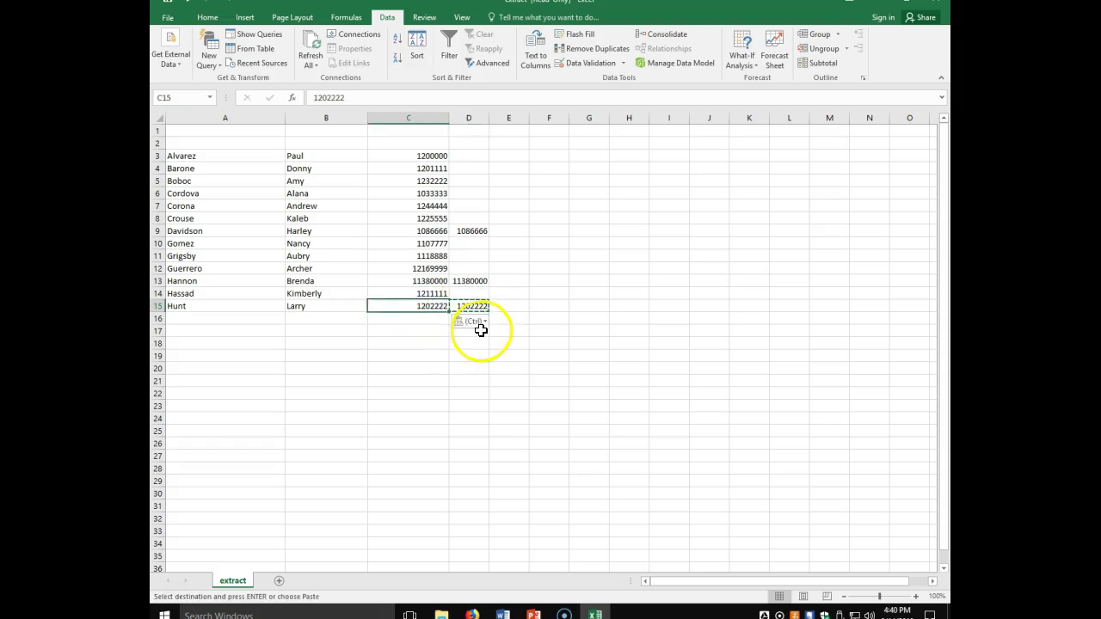
# - Clear the leftover student numbers from the whole of column D
pyautogui.click(469, 118)
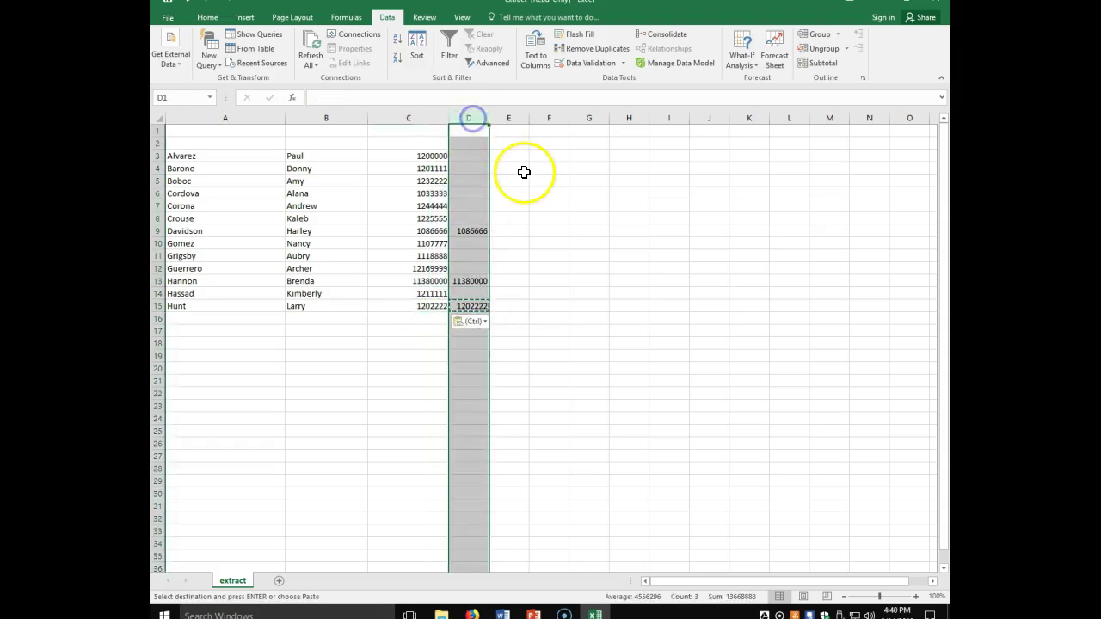
pyautogui.press('Delete')
pyautogui.click(523, 272)
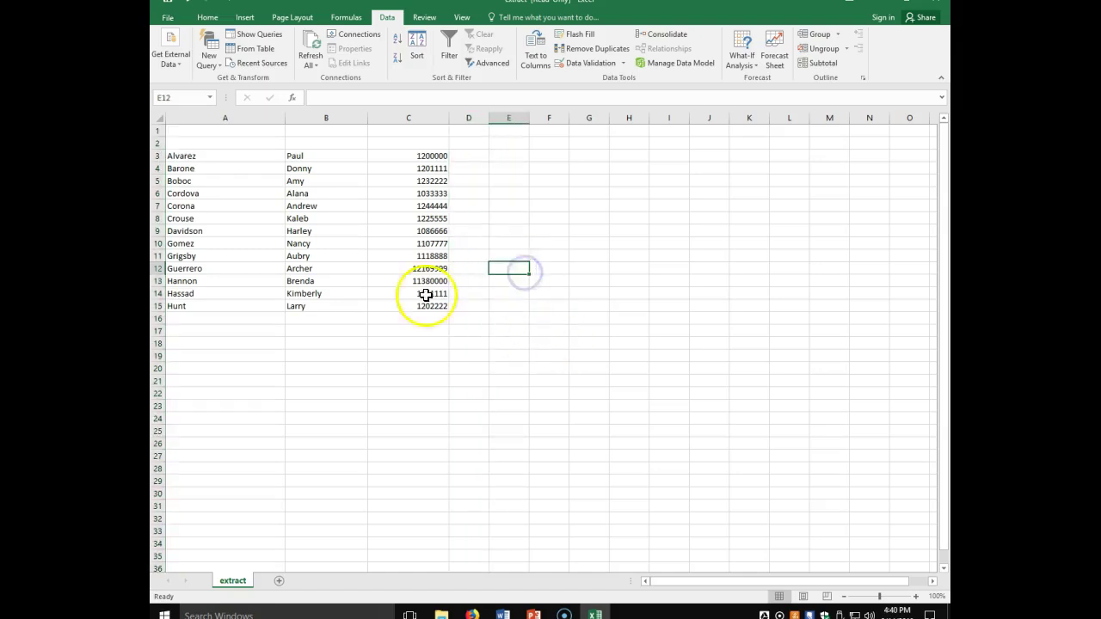
# - Enter the column headings "Last name", "First name" and "Student number" in A2, B2 and C2
pyautogui.click(201, 142)
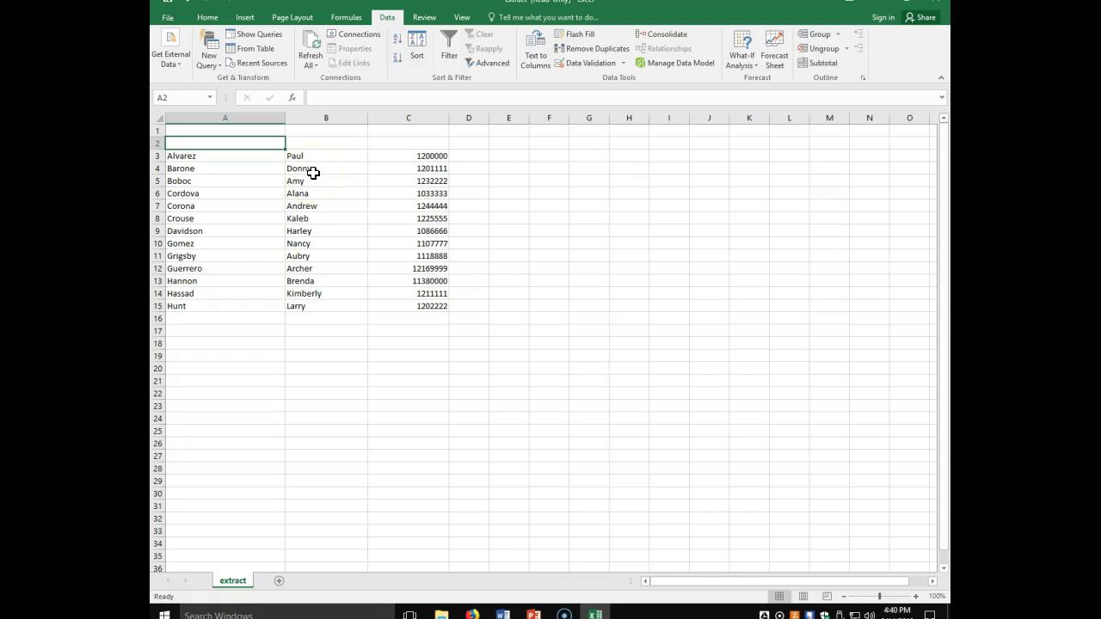
pyautogui.write('las')
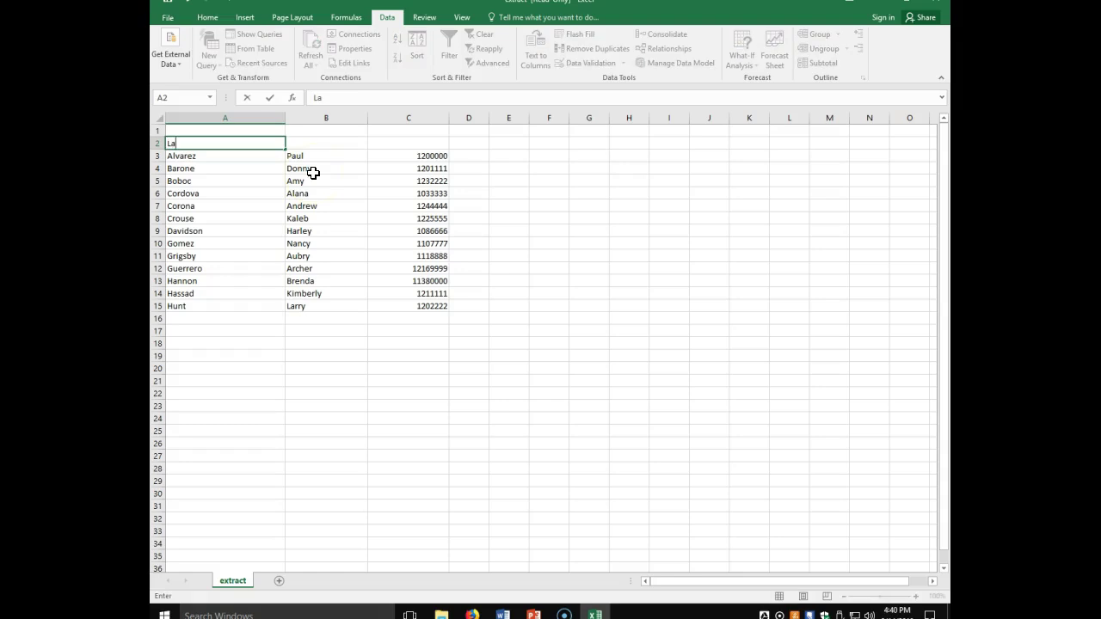
pyautogui.write('t name')
pyautogui.press('Tab')
pyautogui.write('First name')
pyautogui.press('Tab')
pyautogui.write('Student')
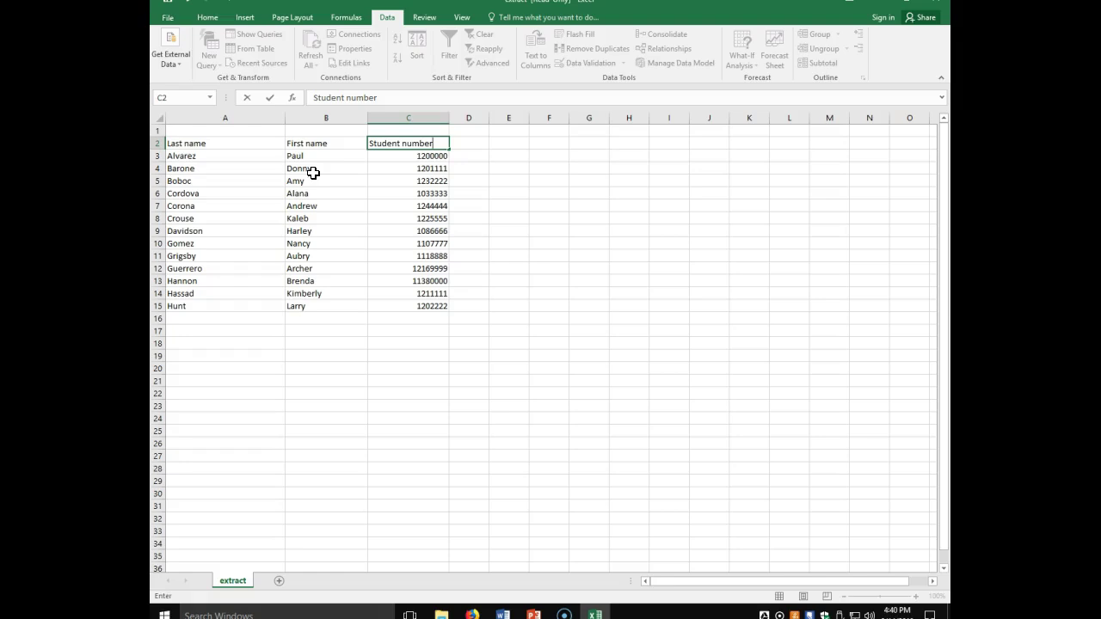
# - Save the workbook with the cleaned-up roster
pyautogui.click(168, 4)
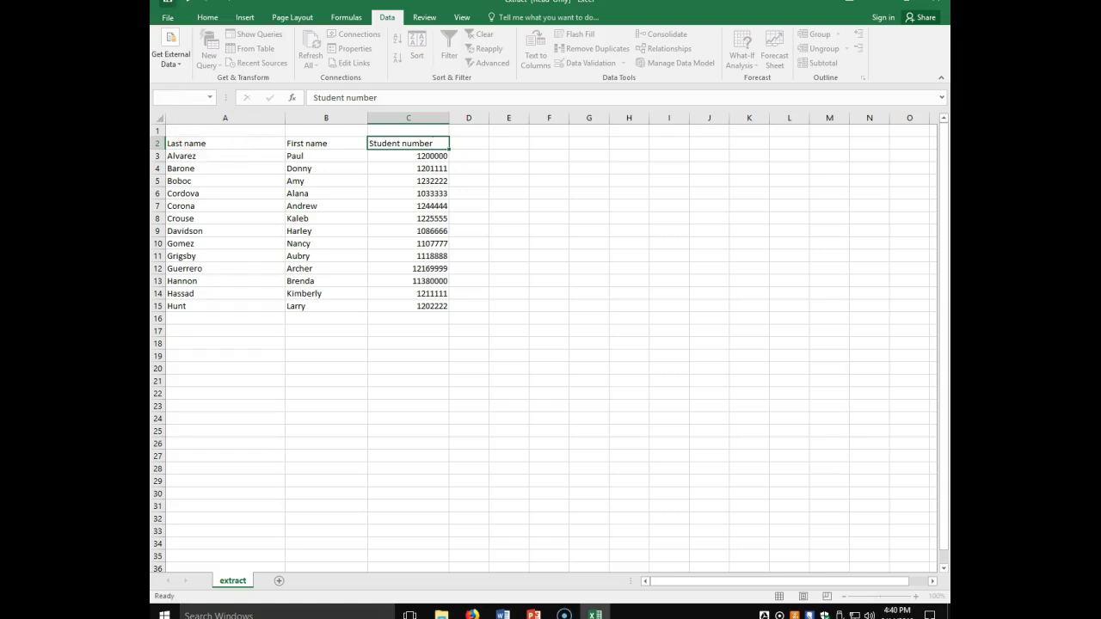